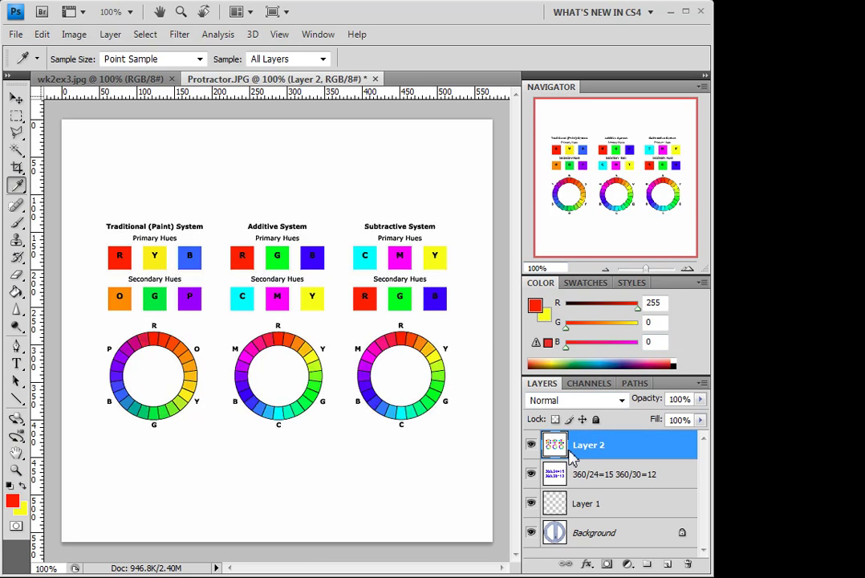
# Step: Hide Layer 2's colour-wheel chart to reveal the 360/24=15 and 360/30=12 text
pyautogui.click(532, 447)
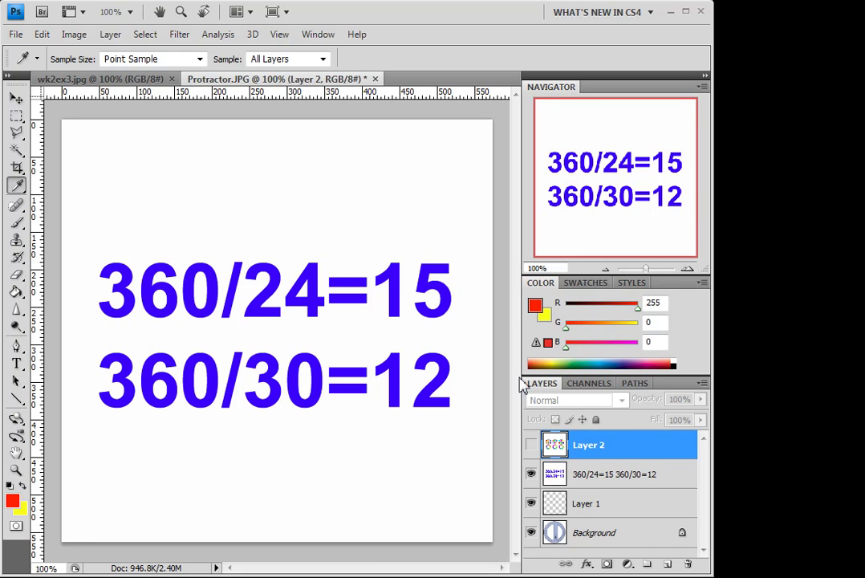
# Step: Hide the calculation text layer, toggle Layer 1, and turn Layer 2's chart back on
pyautogui.click(530, 473)
pyautogui.click(532, 503)
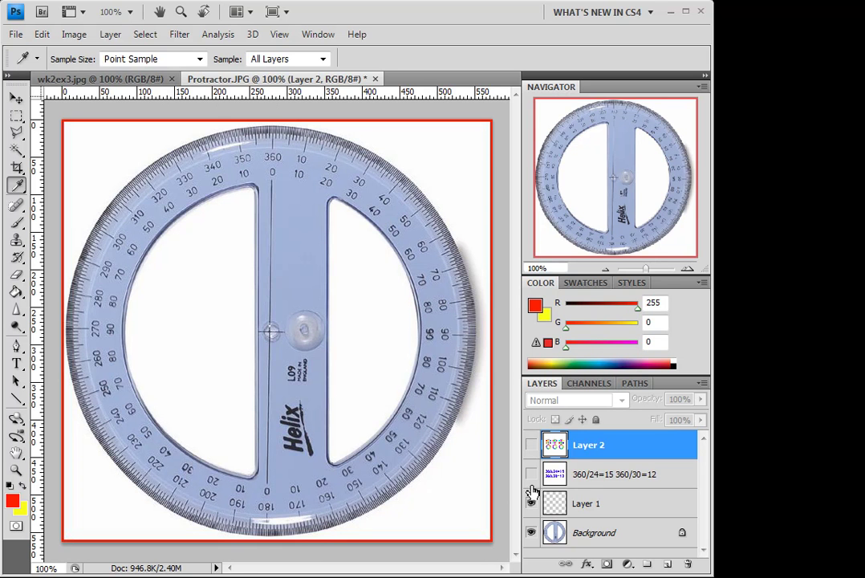
pyautogui.click(531, 444)
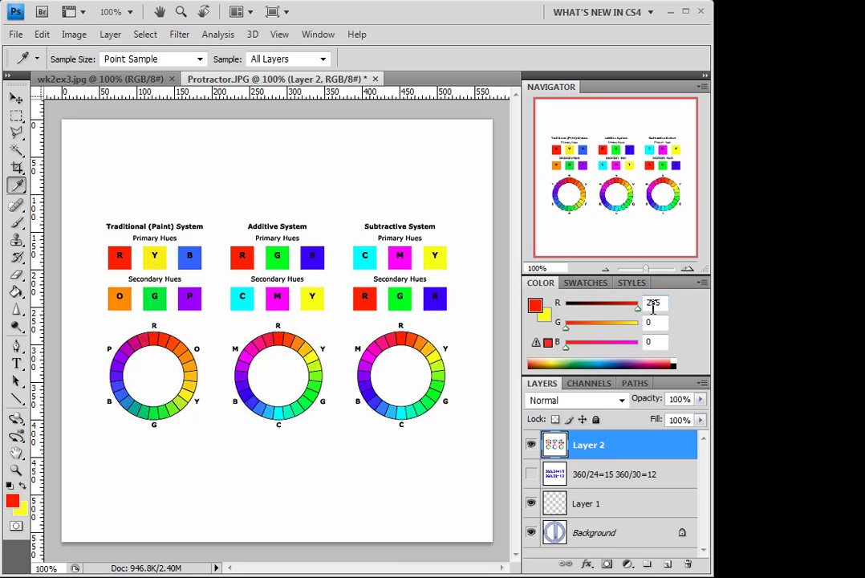
# Step: Set green to 255 in the Color panel's RGB sliders, turning red into yellow
pyautogui.click(703, 284)
pyautogui.click(753, 326)
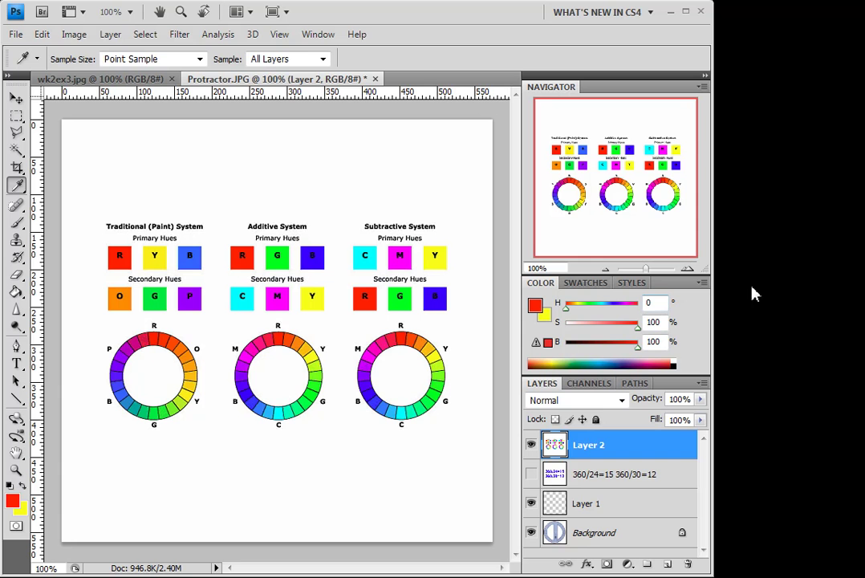
pyautogui.click(704, 284)
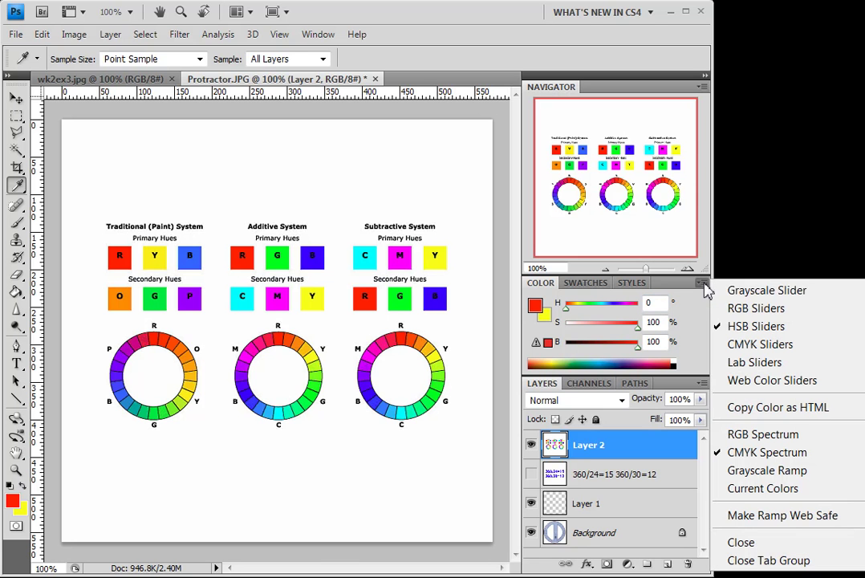
pyautogui.click(736, 309)
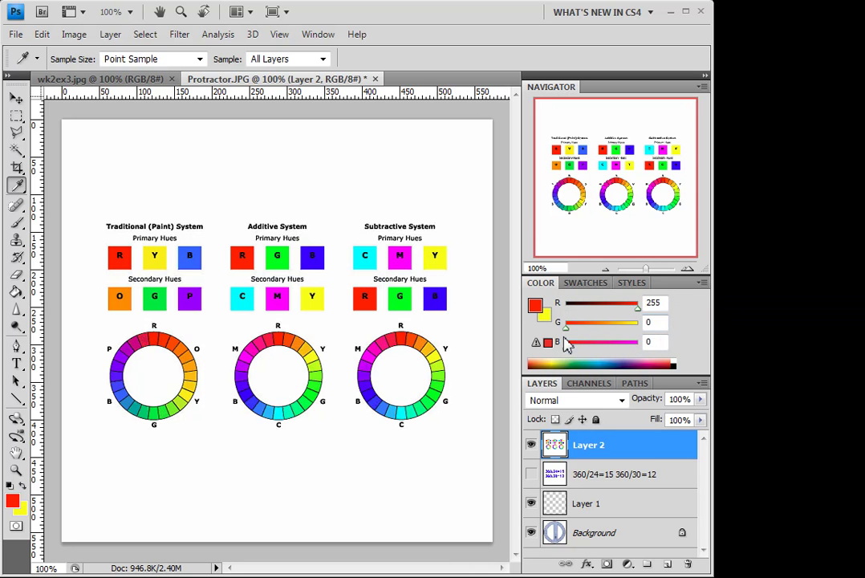
pyautogui.click(655, 324)
pyautogui.write('255')
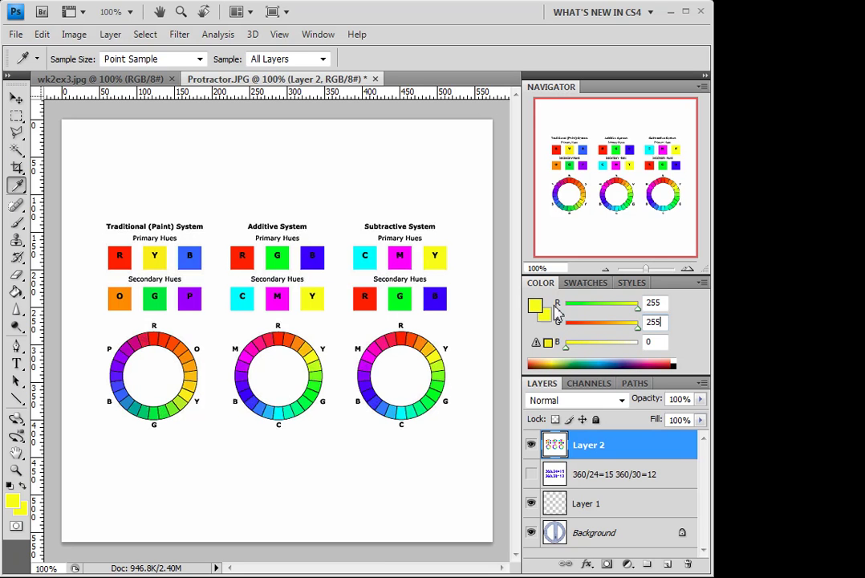
# Step: View the yellow in HSB sliders as hue 60, saturation 100, brightness 100
pyautogui.click(703, 283)
pyautogui.click(749, 328)
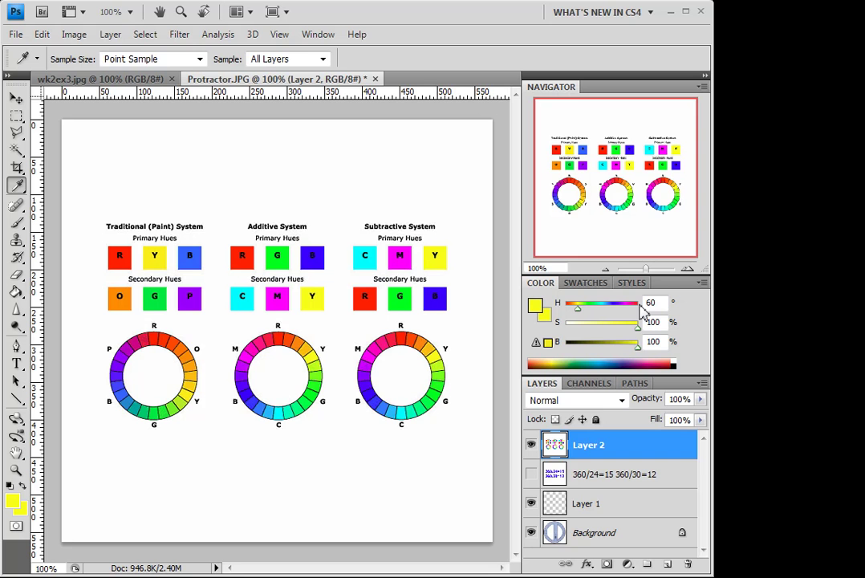
pyautogui.click(703, 282)
# Step: Set blue to 50 for a paler yellow and check its HSB values
pyautogui.click(780, 309)
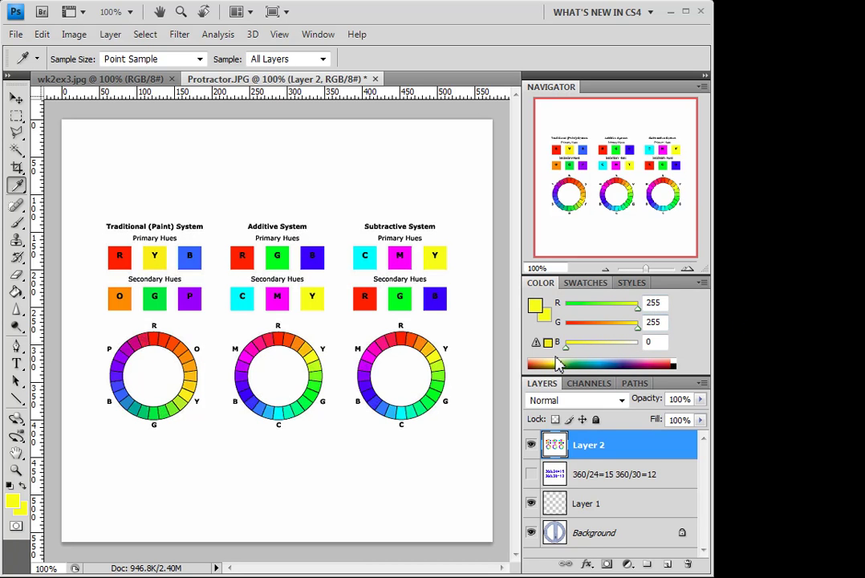
pyautogui.click(653, 342)
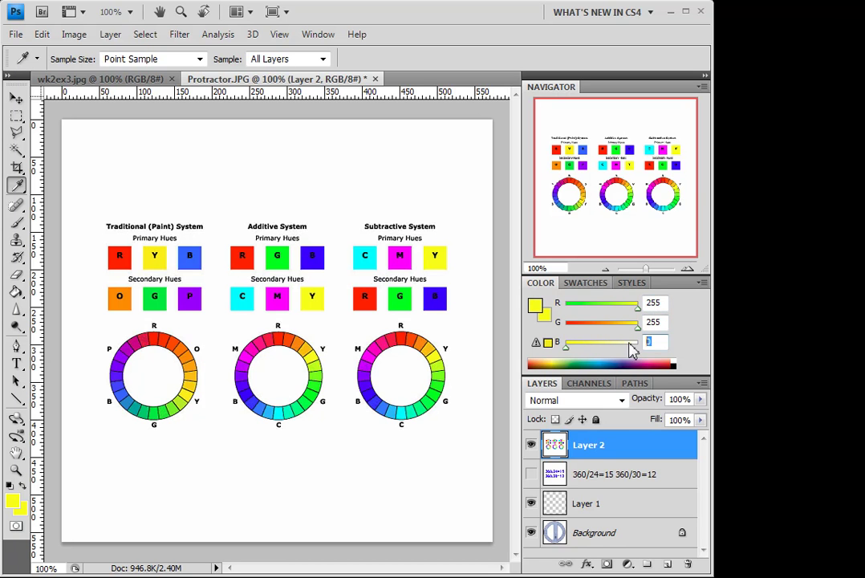
pyautogui.write('50')
pyautogui.click(701, 284)
pyautogui.click(739, 326)
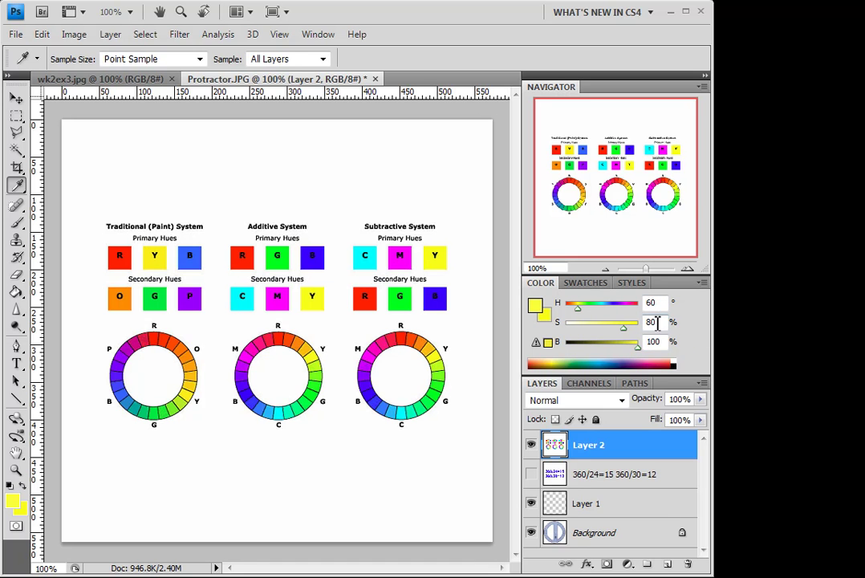
# Step: Reset blue to 0 and set green and red to 194 for an olive yellow
pyautogui.click(703, 283)
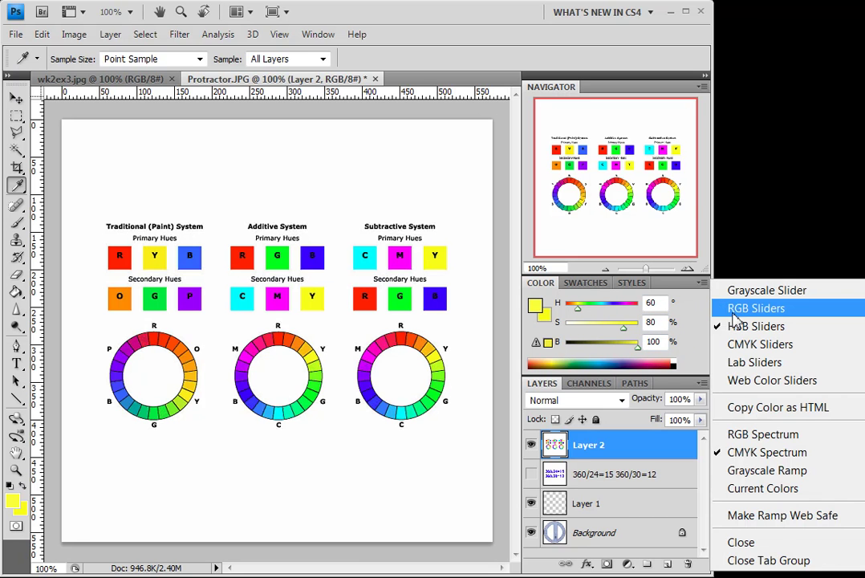
pyautogui.click(731, 313)
pyautogui.doubleClick(658, 341)
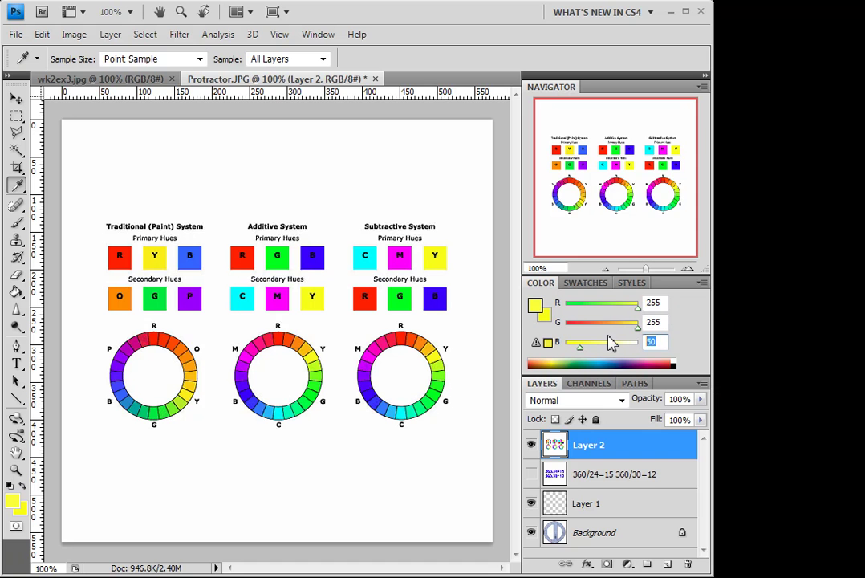
pyautogui.write('0')
pyautogui.doubleClick(651, 321)
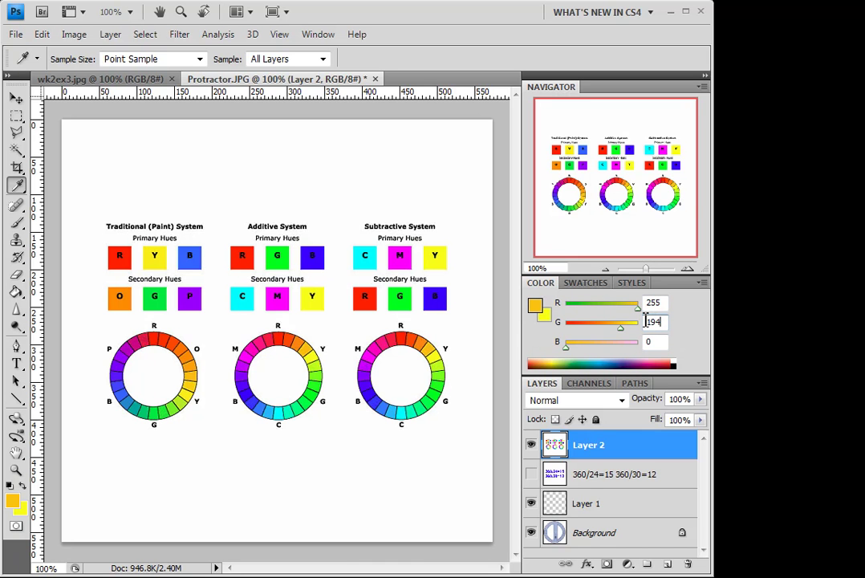
pyautogui.write('194')
pyautogui.doubleClick(663, 304)
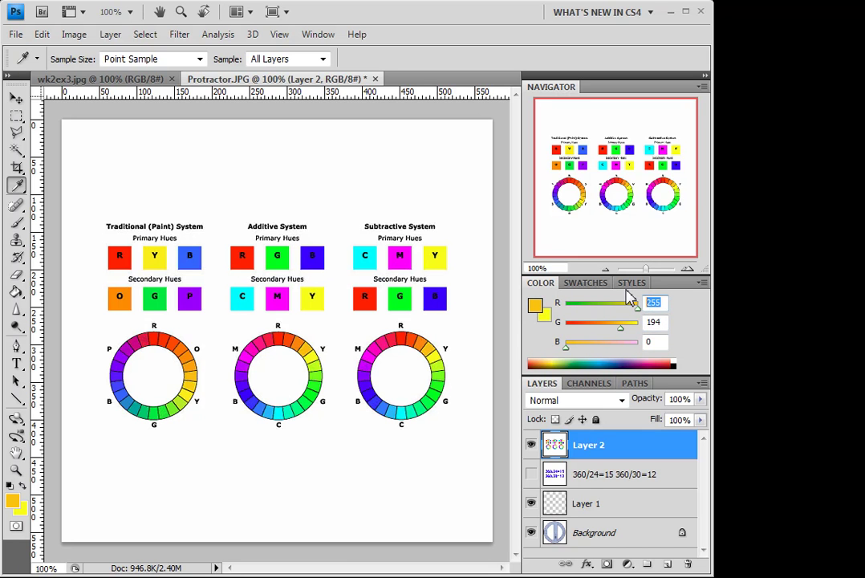
pyautogui.write('194')
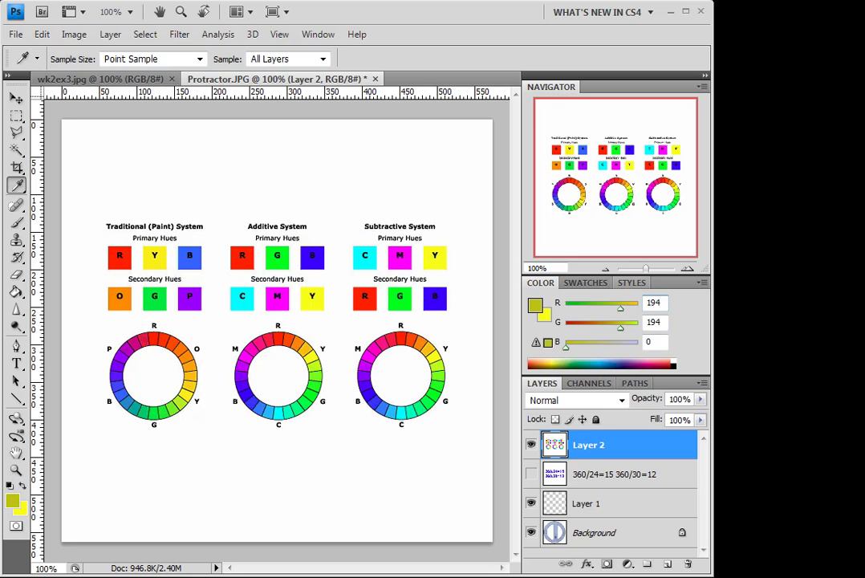
pyautogui.click(702, 284)
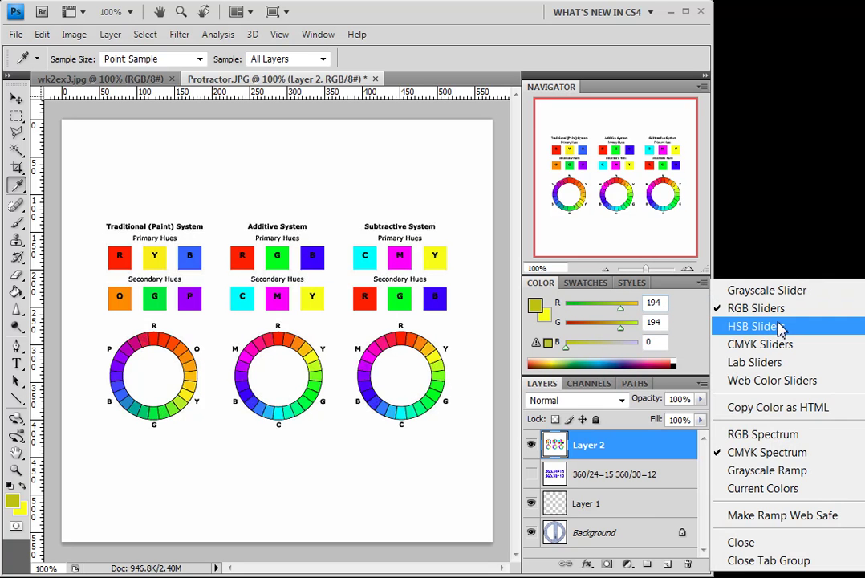
# Step: Raise red to 255 for orange 255/194/0, shown as hue 46, saturation 100, brightness 100
pyautogui.click(779, 327)
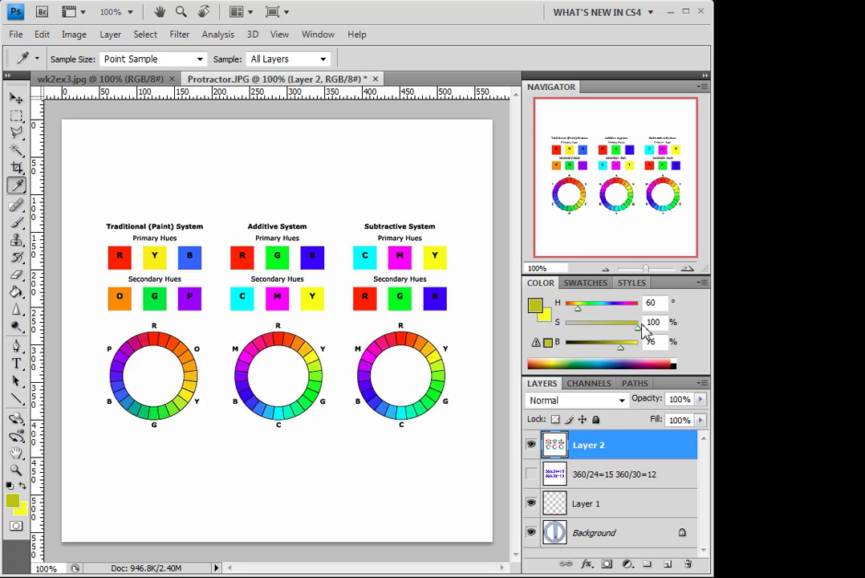
pyautogui.click(702, 283)
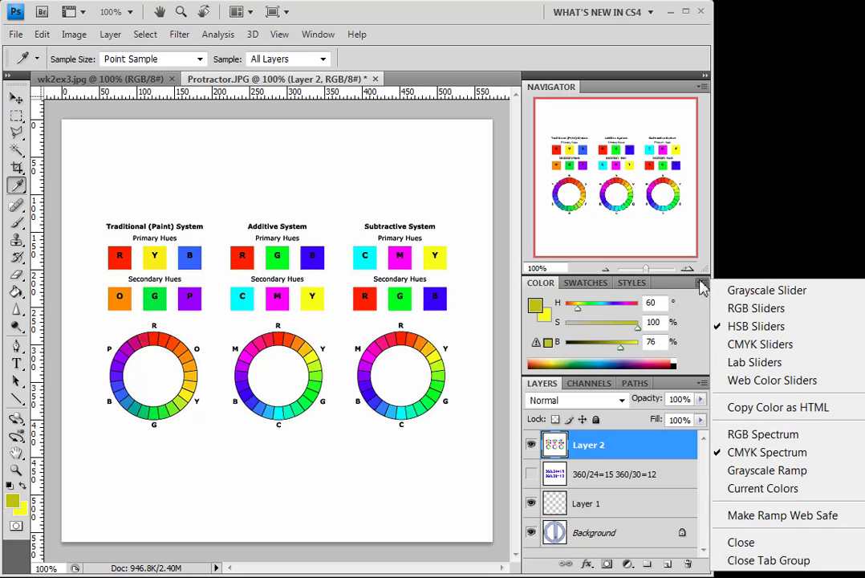
pyautogui.click(739, 308)
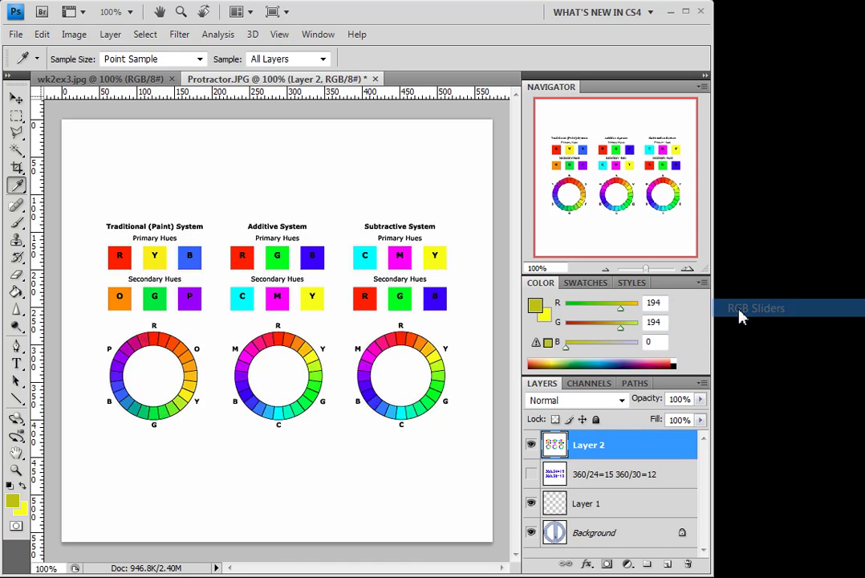
pyautogui.doubleClick(667, 301)
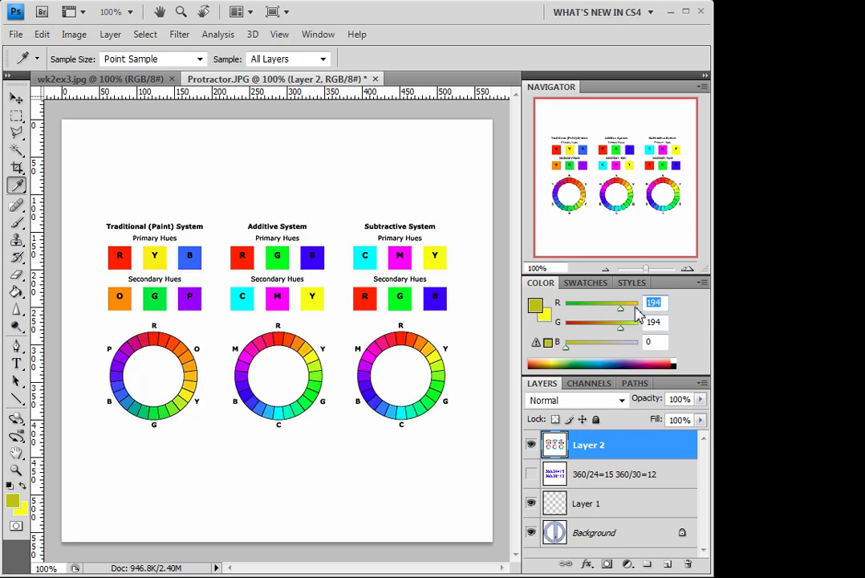
pyautogui.write('255')
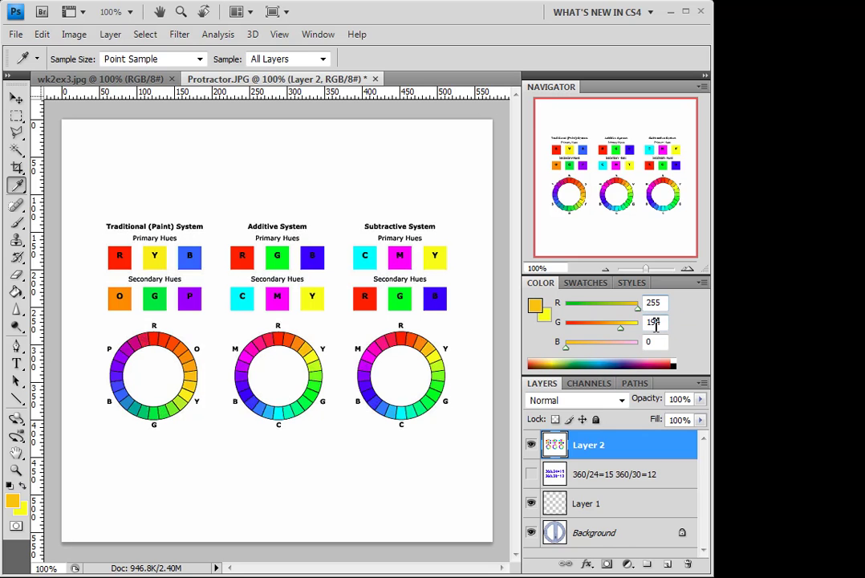
pyautogui.click(703, 283)
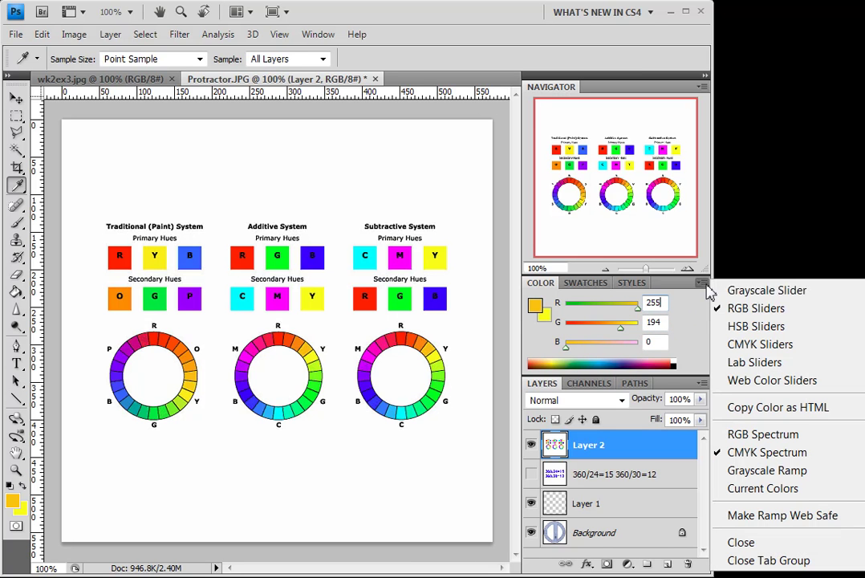
pyautogui.click(734, 326)
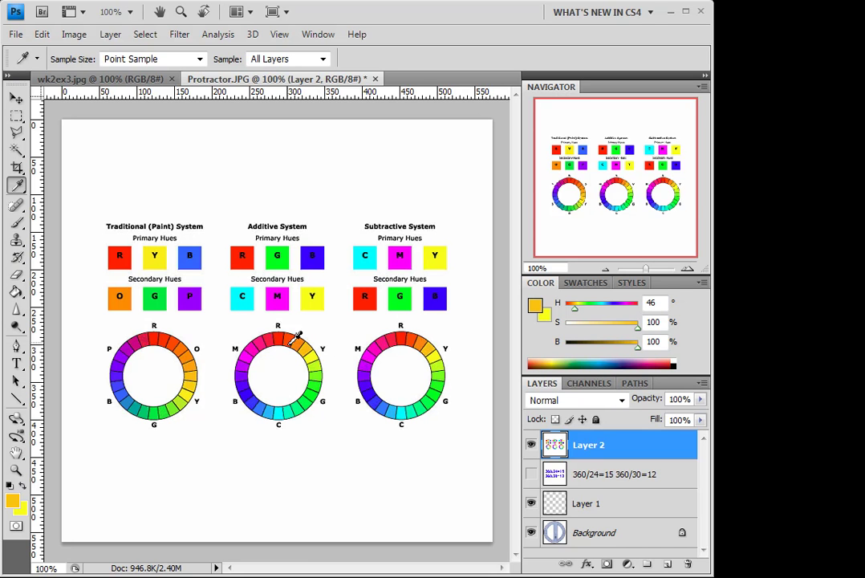
pyautogui.click(702, 283)
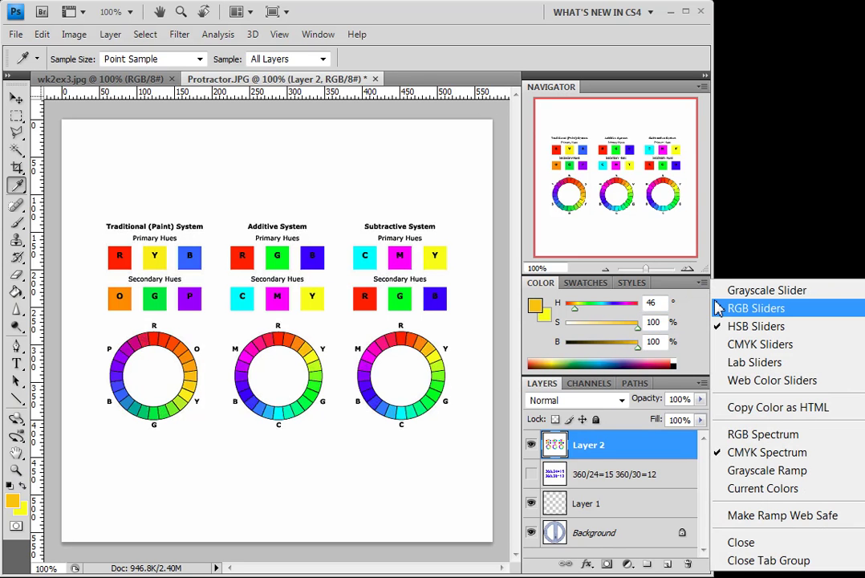
pyautogui.click(719, 308)
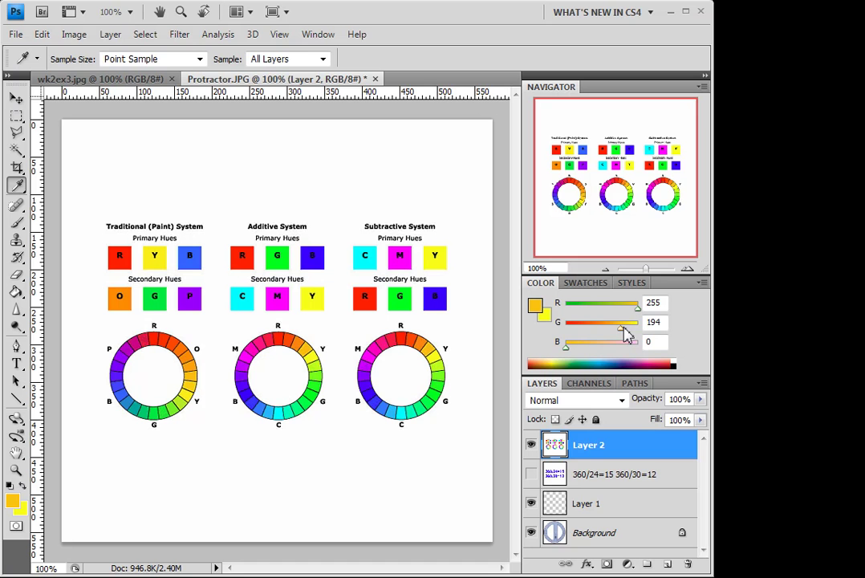
pyautogui.click(703, 282)
pyautogui.click(732, 326)
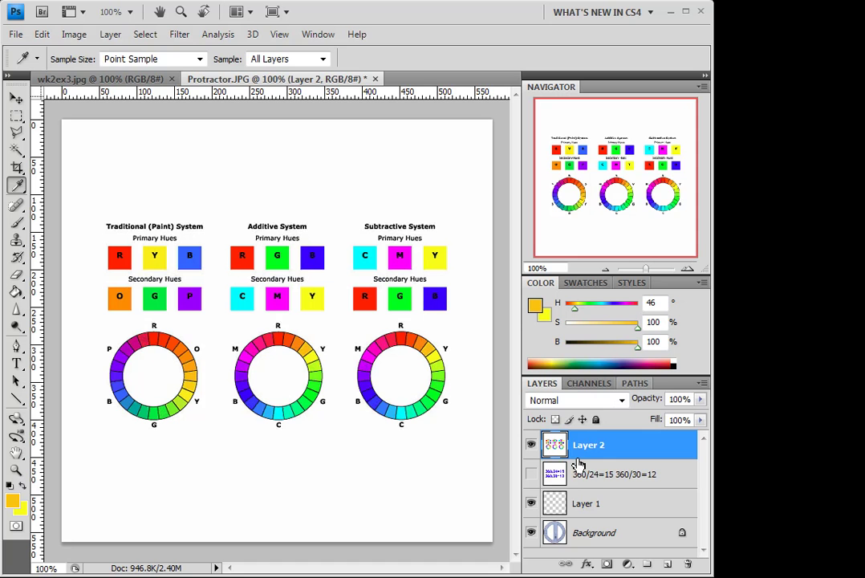
# Step: Switch to the wk2ex3.jpg document with the star-shaped ring of colour circles
pyautogui.click(145, 84)
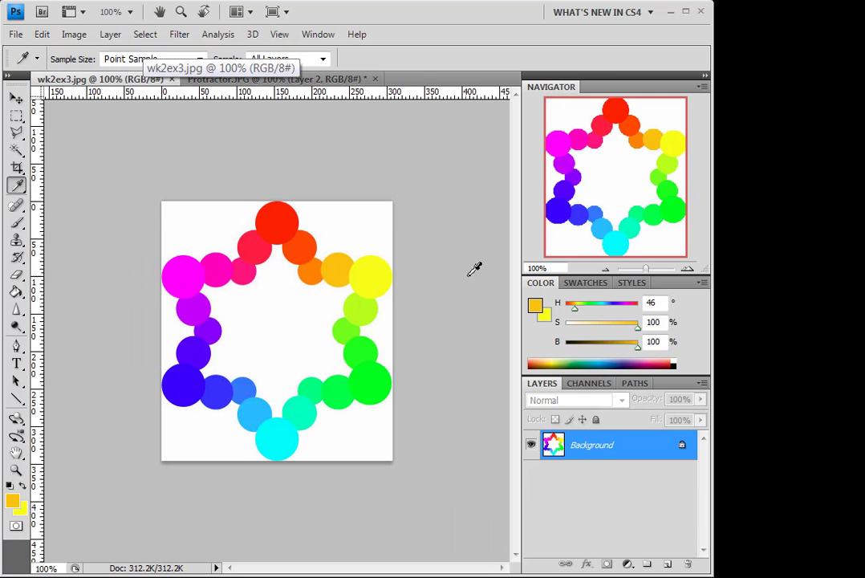